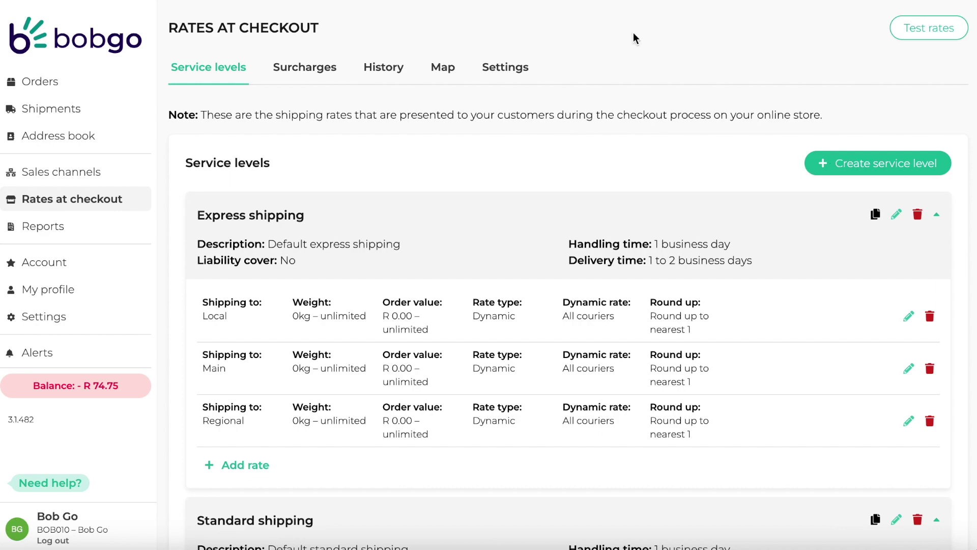
Open an empty Create service level form from the Service levels list
left_click(836, 169)
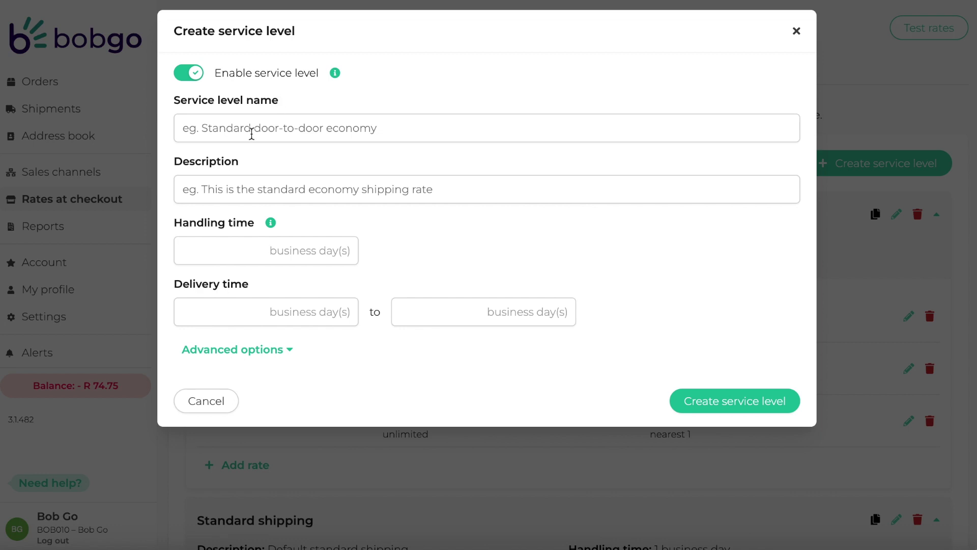
Name the new service level 'Ecomony' and give it the description 'Economy'
left_click(251, 129)
type("Ecomony")
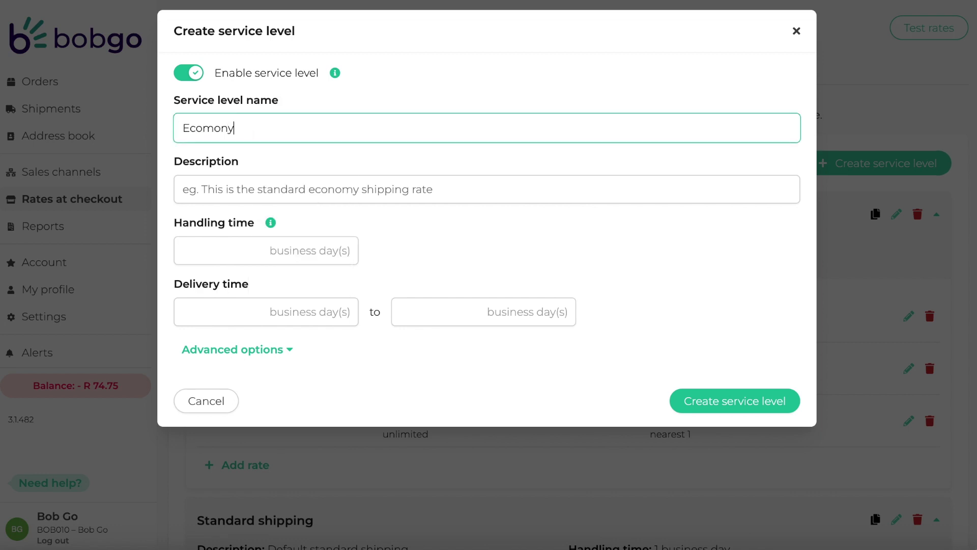
key("Tab")
type("Econm")
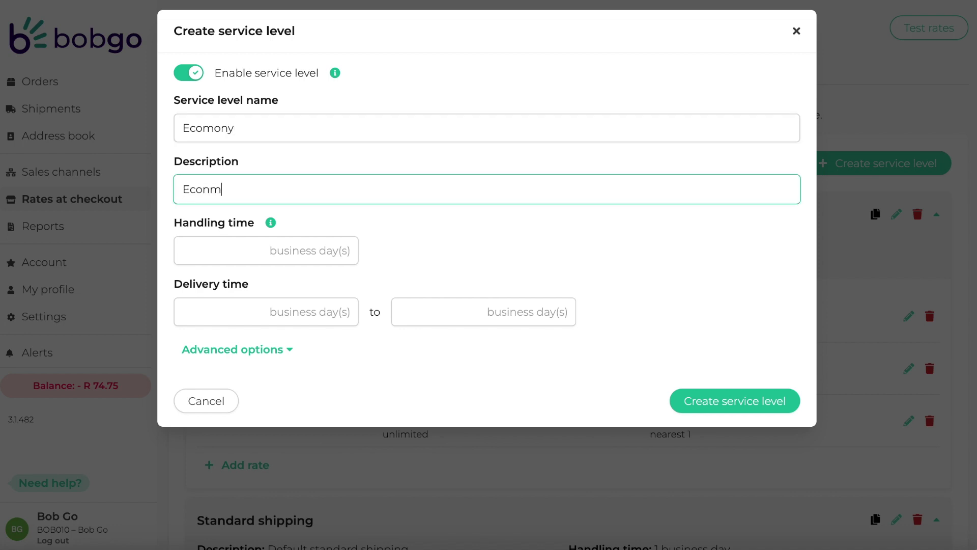
key("BackSpace")
type("omy")
Set handling time to 1 business day and delivery time to 3–4 days
left_click(236, 244)
type("1")
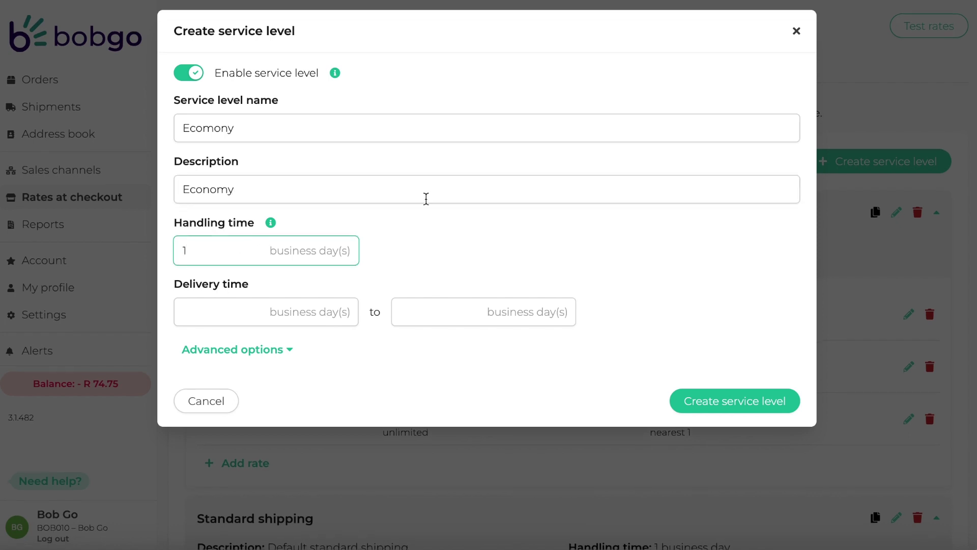
left_click(313, 324)
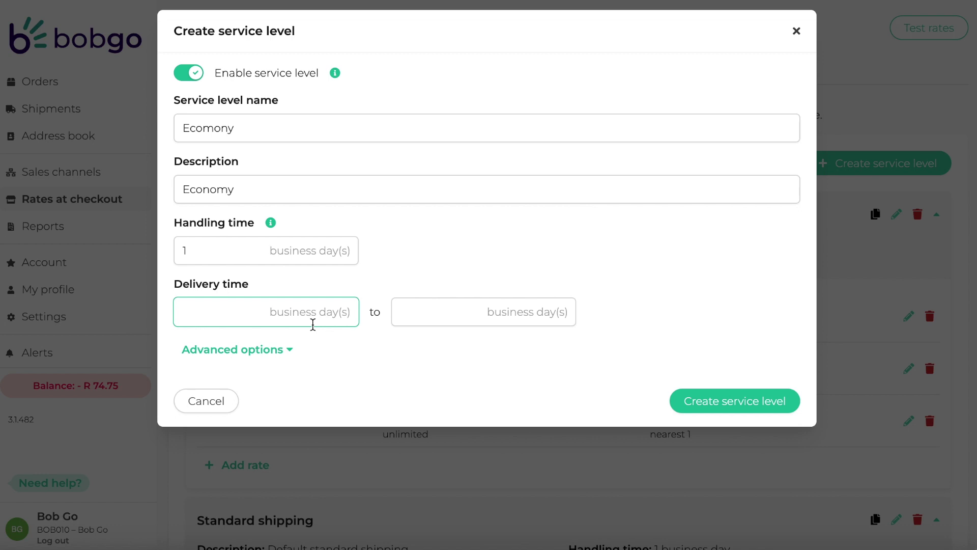
type("3")
left_click(427, 308)
type("4")
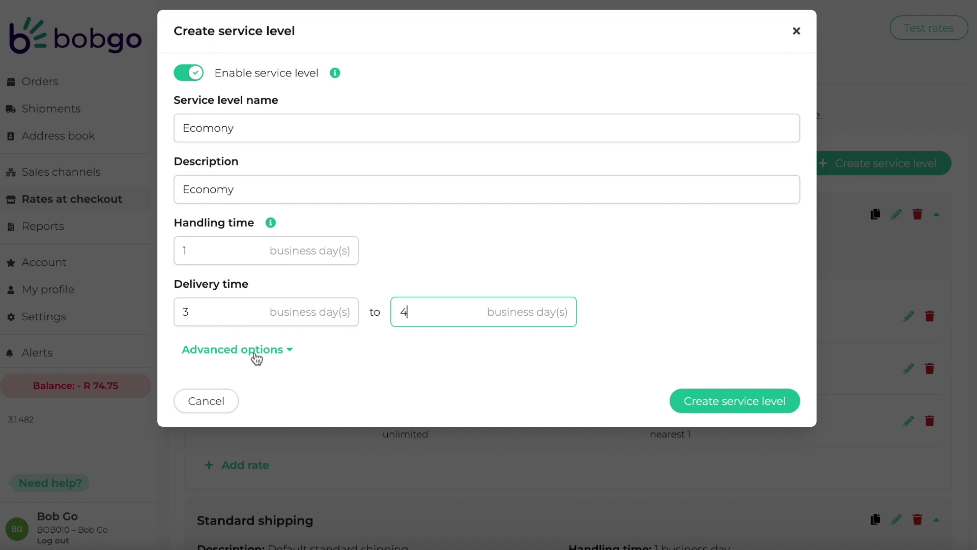
Set liability cover free up to R 200 at 3% with courier cover for dynamic rates, then save
left_click(255, 356)
scroll(256, 357, "down", 2)
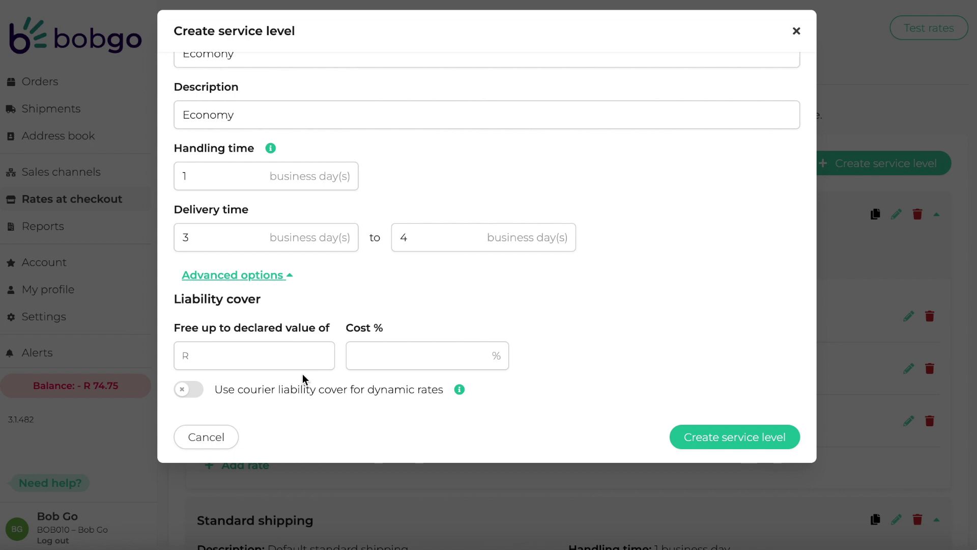
left_click(247, 361)
type("200")
key("Tab")
type("3")
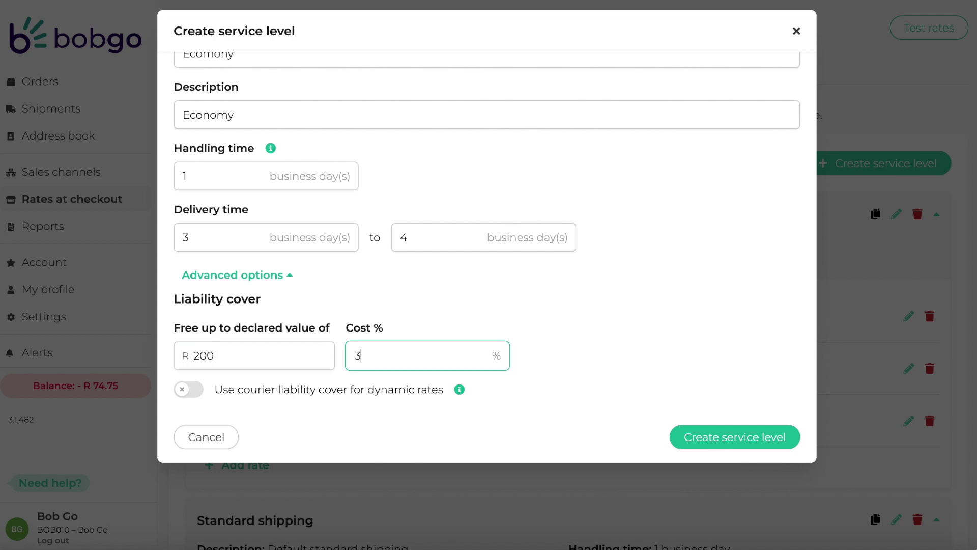
left_click(199, 392)
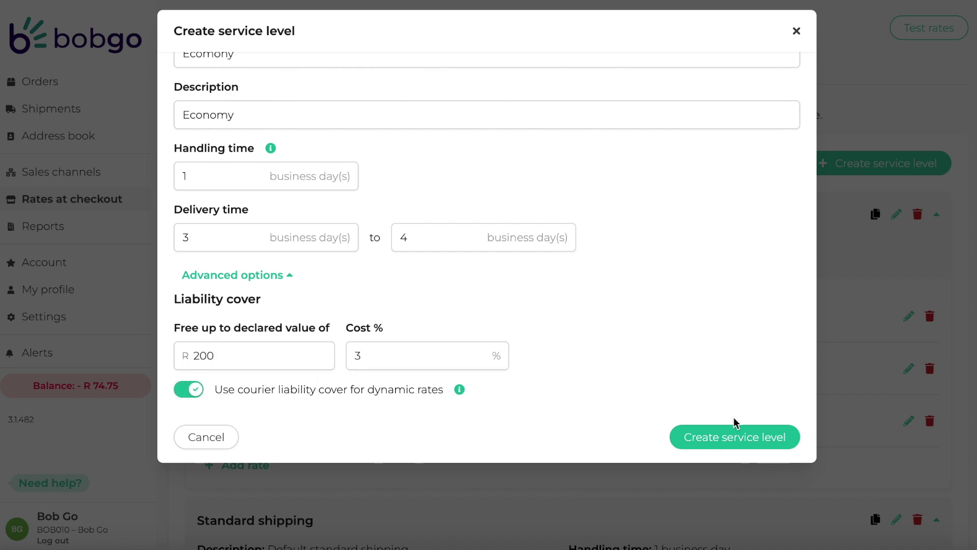
left_click(735, 431)
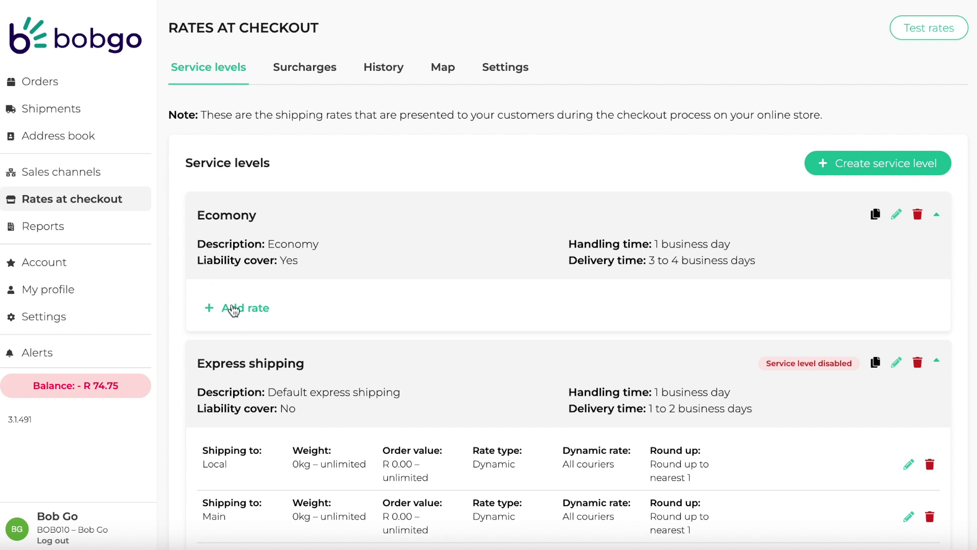
Add a dynamic rate to Ecomony that ships to Tag: Main
left_click(247, 313)
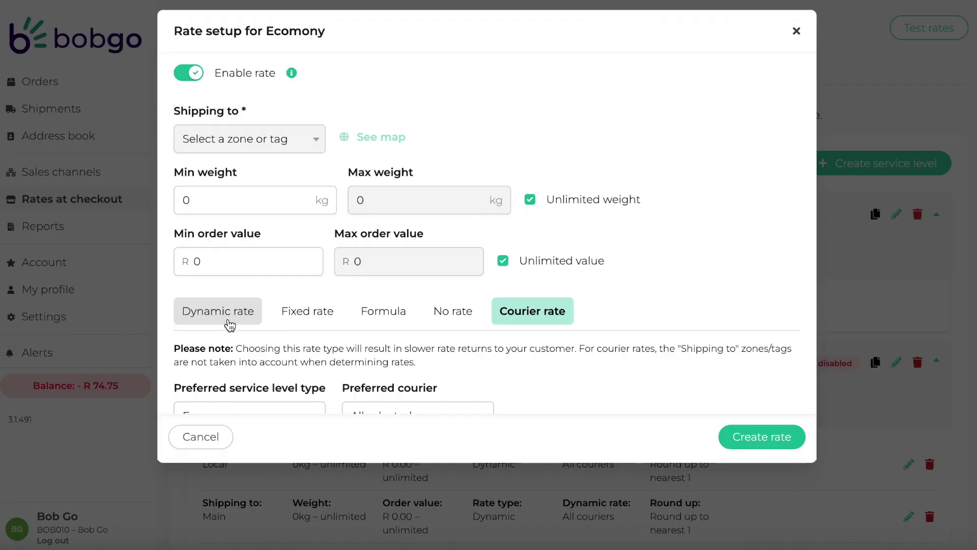
left_click(229, 321)
left_click(301, 143)
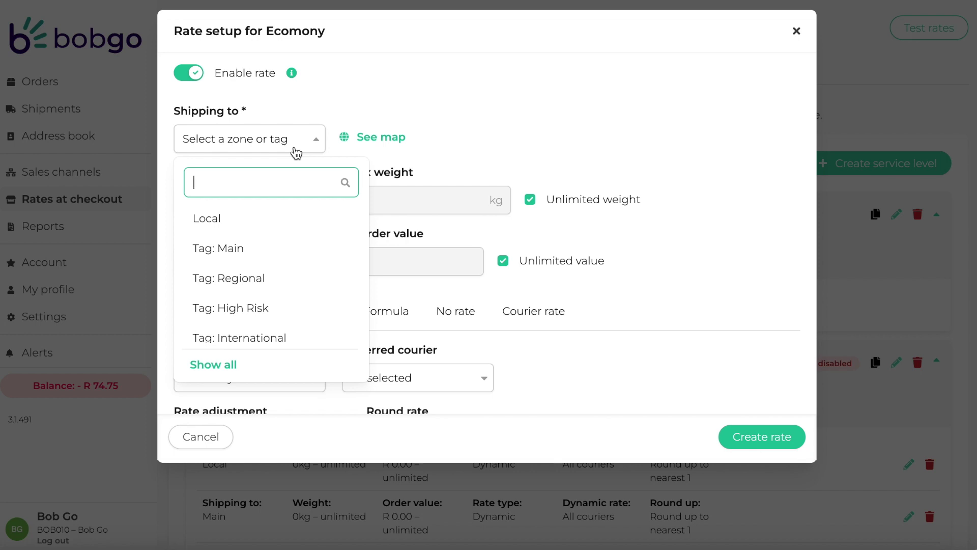
left_click(246, 245)
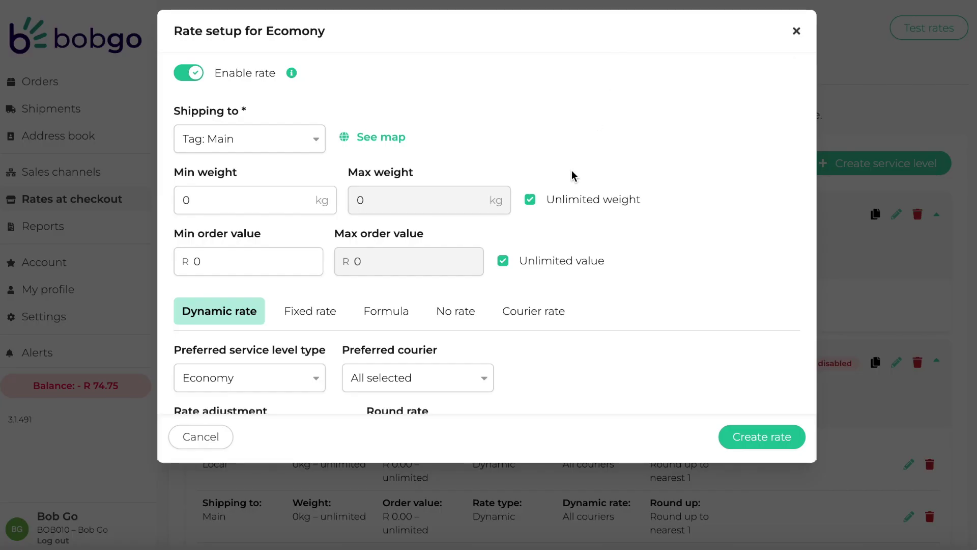
Give the dynamic rate a 10 ZAR adjustment, rounded up to the nearest 1
scroll(573, 175, "down", 3)
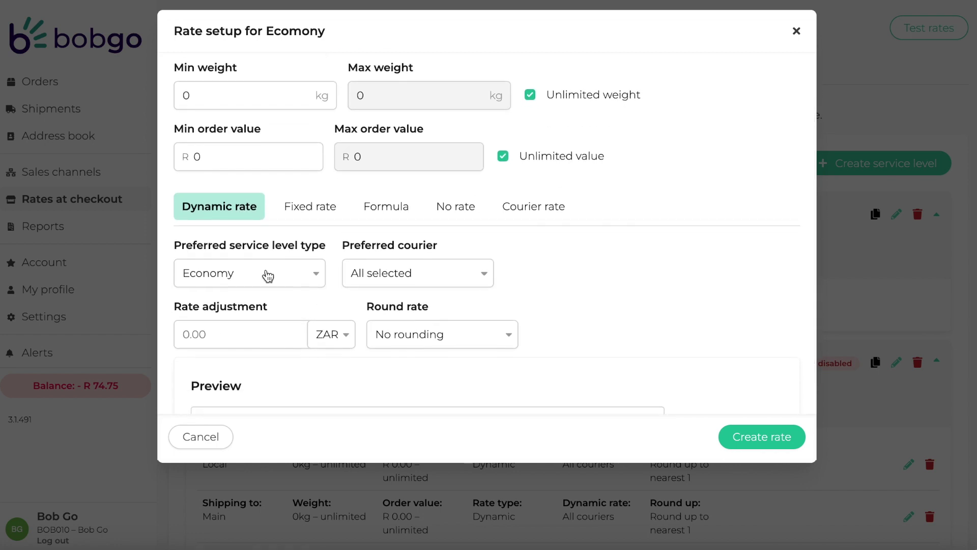
left_click(382, 274)
left_click(383, 275)
left_click(280, 339)
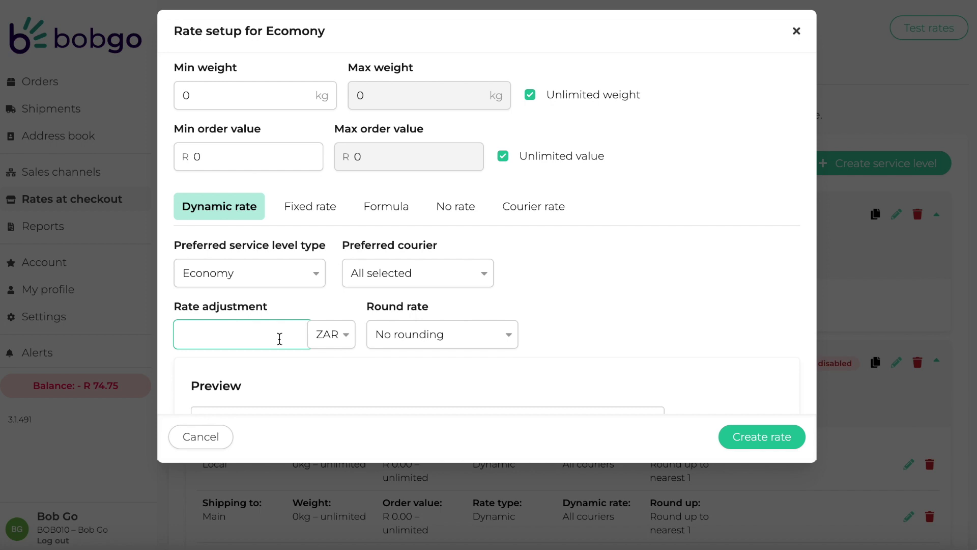
type("10")
left_click(416, 346)
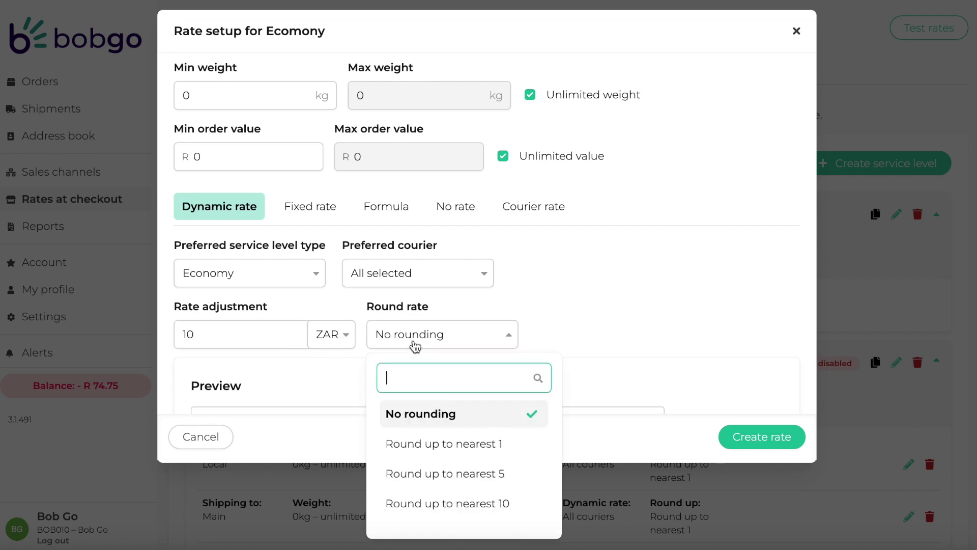
left_click(426, 452)
scroll(572, 333, "down", 3)
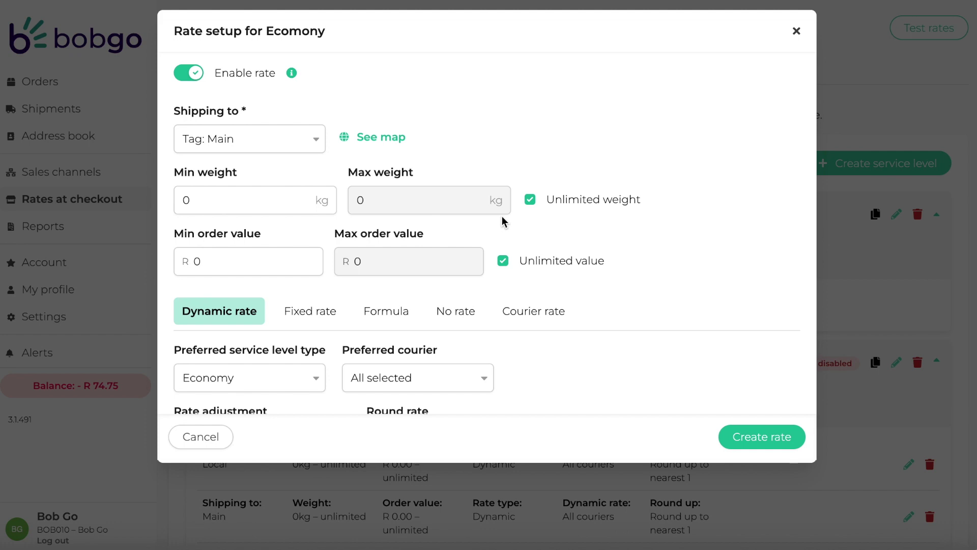
scroll(503, 220, "down", 4)
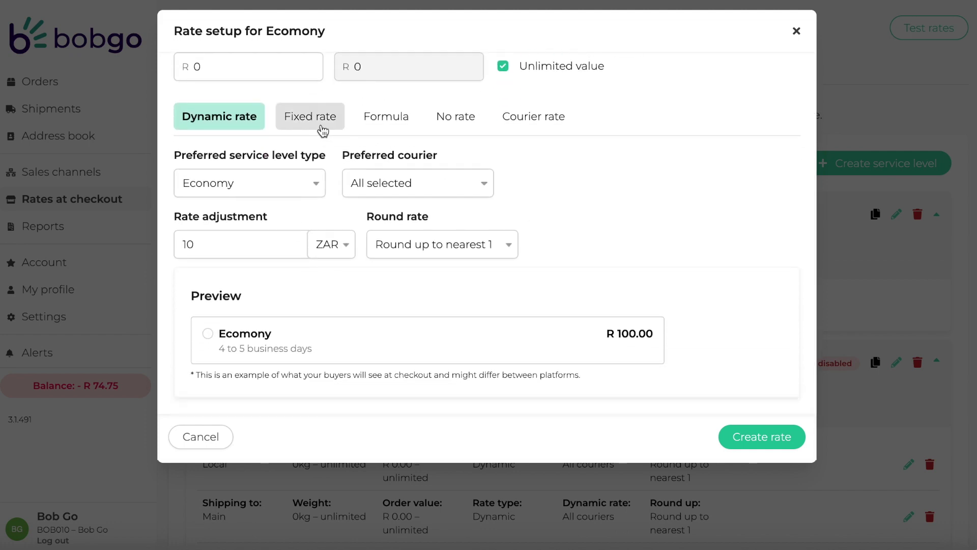
Switch the Ecomony rate to a fixed R 100, offered as free shipping
left_click(322, 129)
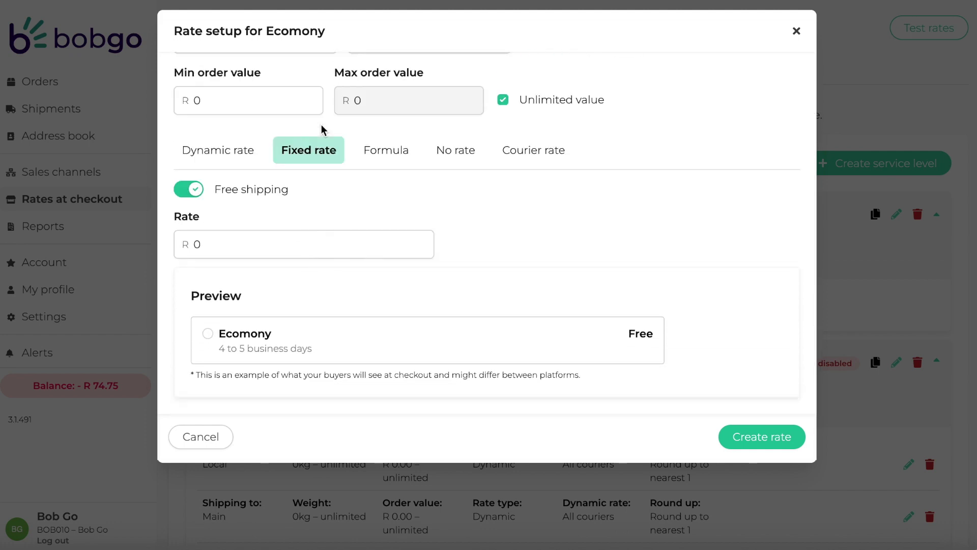
left_click(227, 253)
type("100")
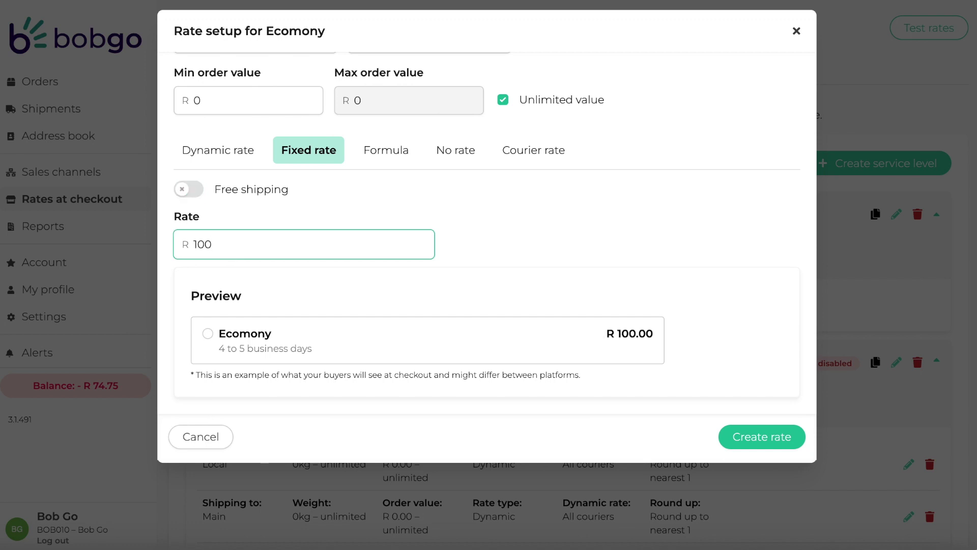
left_click(187, 191)
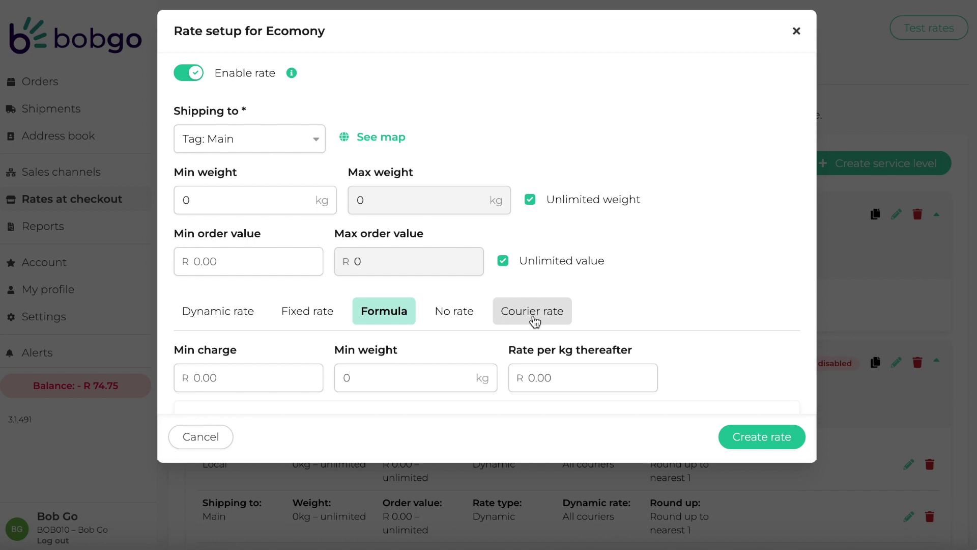
Enter formula values: Min charge 100, Min weight 5 kg, Rate per kg thereafter 50
scroll(534, 315, "down", 3)
scroll(534, 318, "down", 1)
left_click(268, 247)
type("100")
key("Tab")
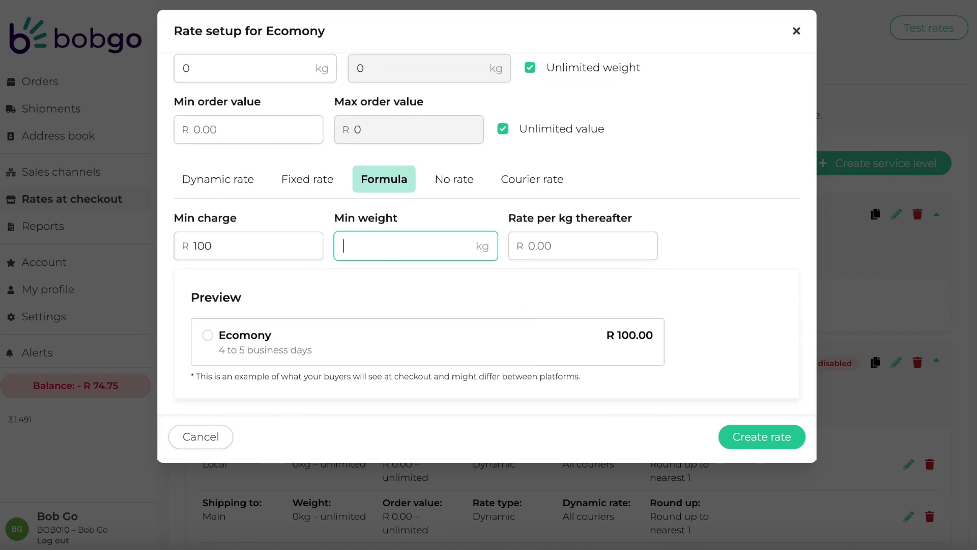
type("5")
key("Tab")
type("50")
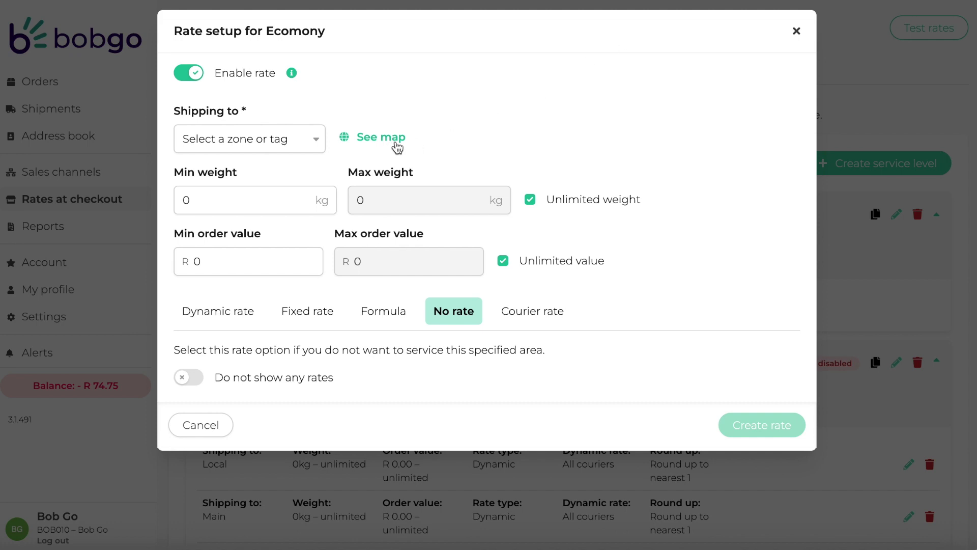
Ship the rate to Tag: International and turn on Do not show any rates
left_click(301, 146)
left_click(270, 338)
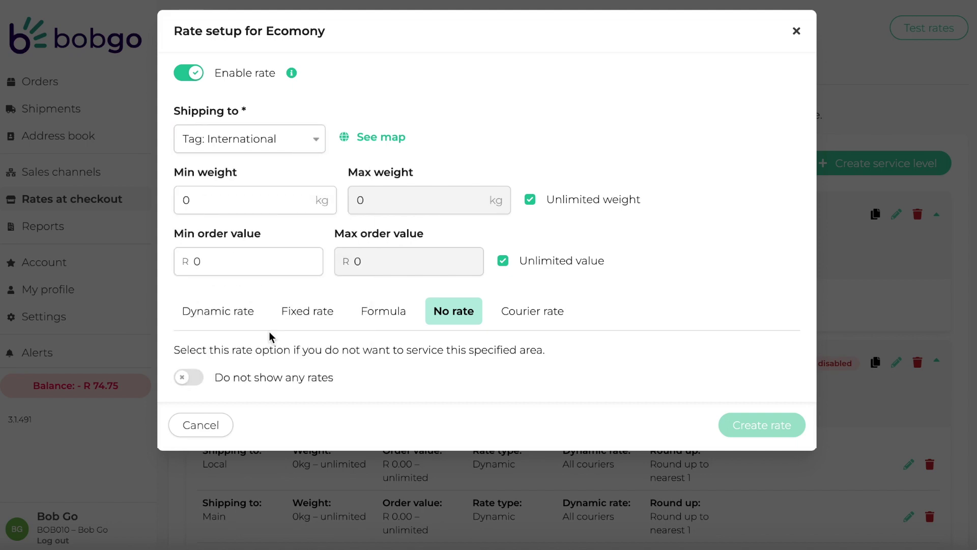
left_click(190, 376)
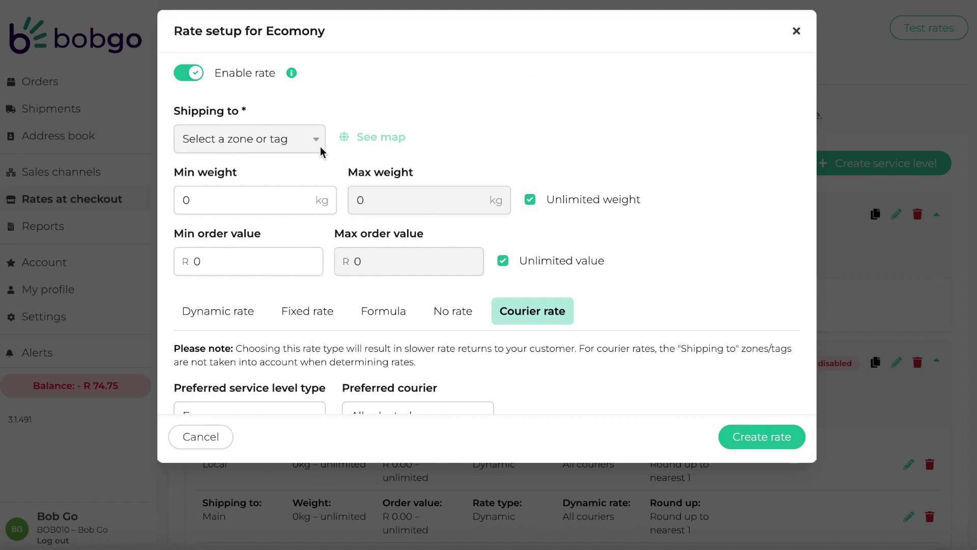
Scroll down to view the R 60 Area surcharge on the High Risk tag
scroll(354, 155, "down", 3)
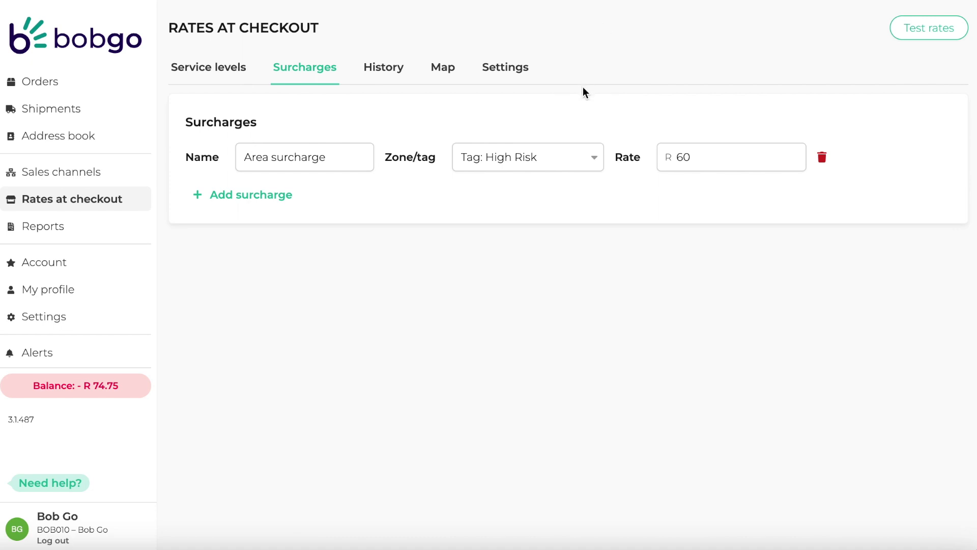
Add 'Surcharge 2' of R 100 applied to Tag: Regional
left_click(257, 196)
left_click(280, 199)
type("Surcharge ")
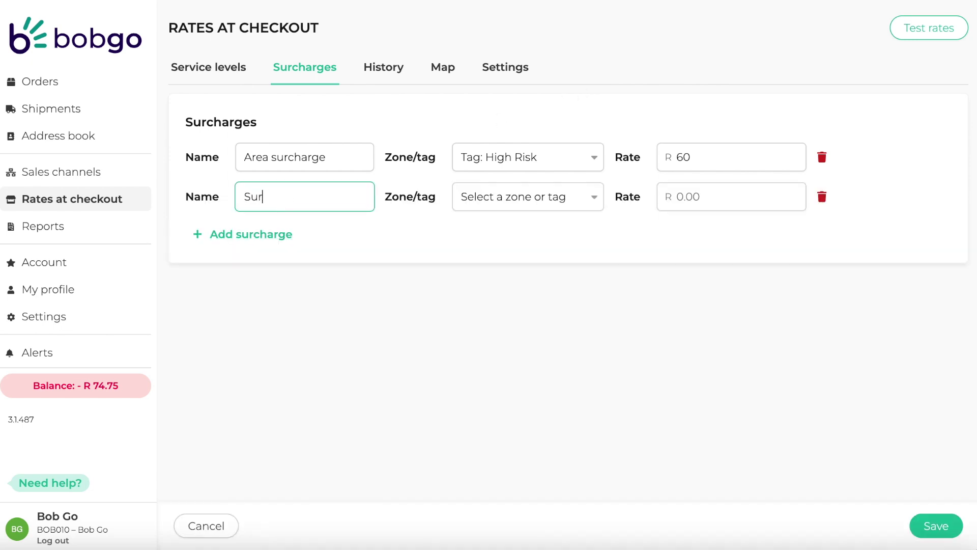
type("2")
left_click(490, 196)
left_click(509, 316)
left_click(673, 202)
type("100")
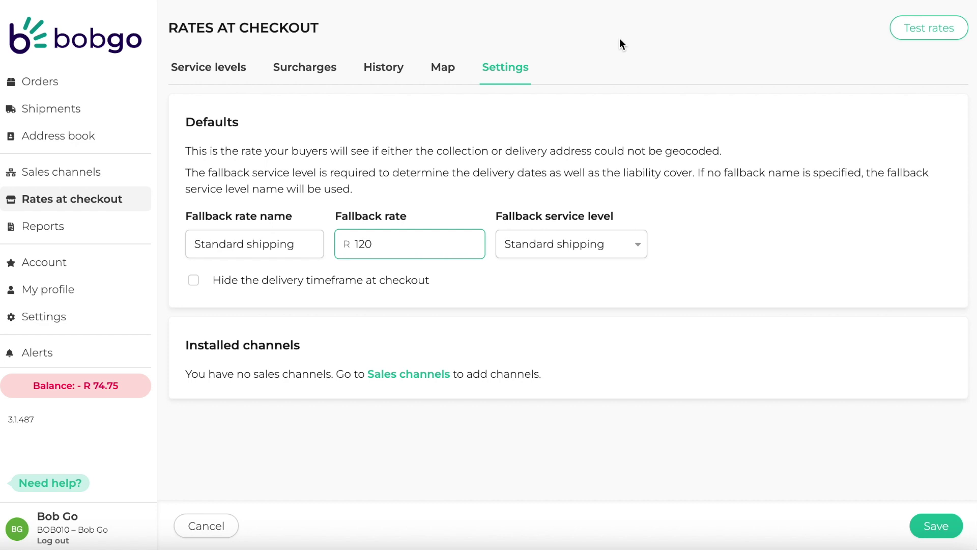
Change the fallback rate from R 120 to R 150
key("Left")
key("BackSpace")
type("5")
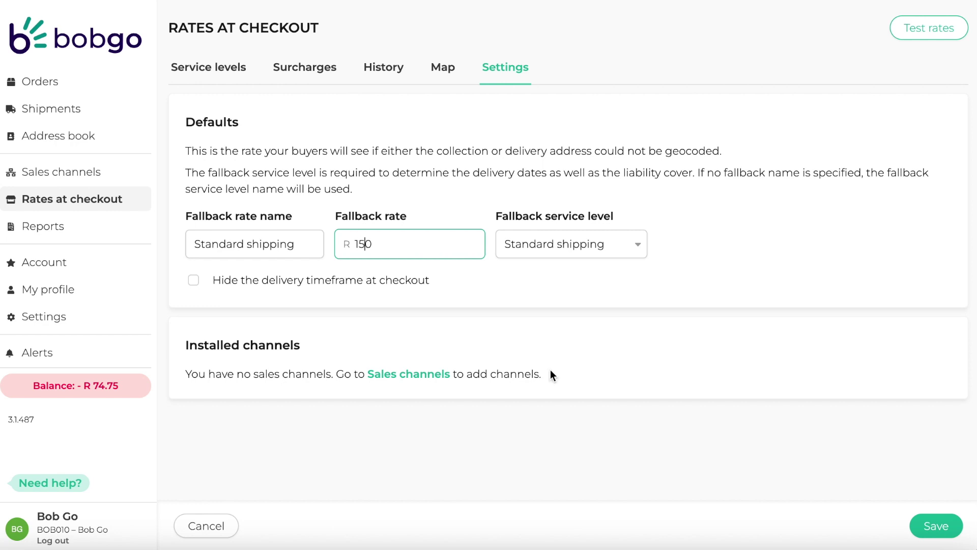